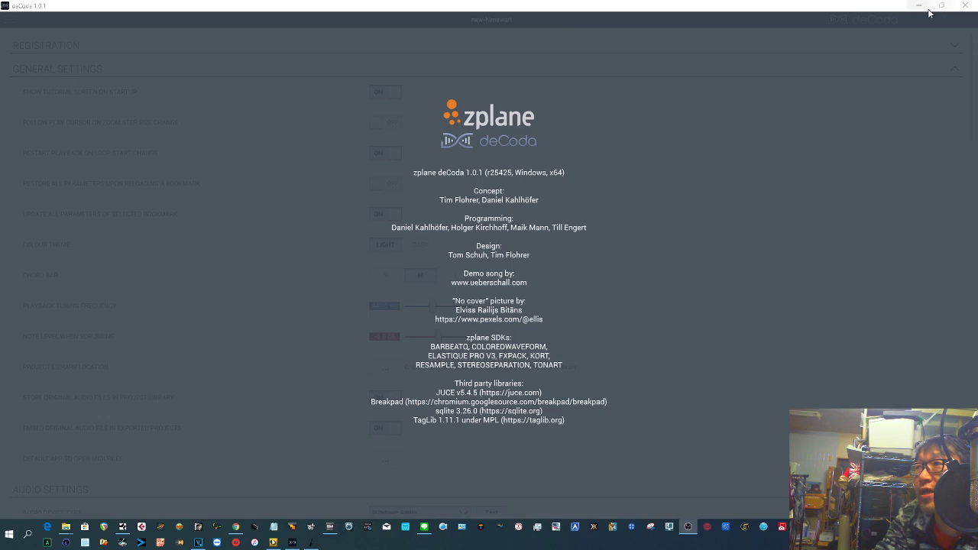
Dismiss the about screen and load the audio file new-himawari.mp3 from the Mixdown folder
click(767, 95)
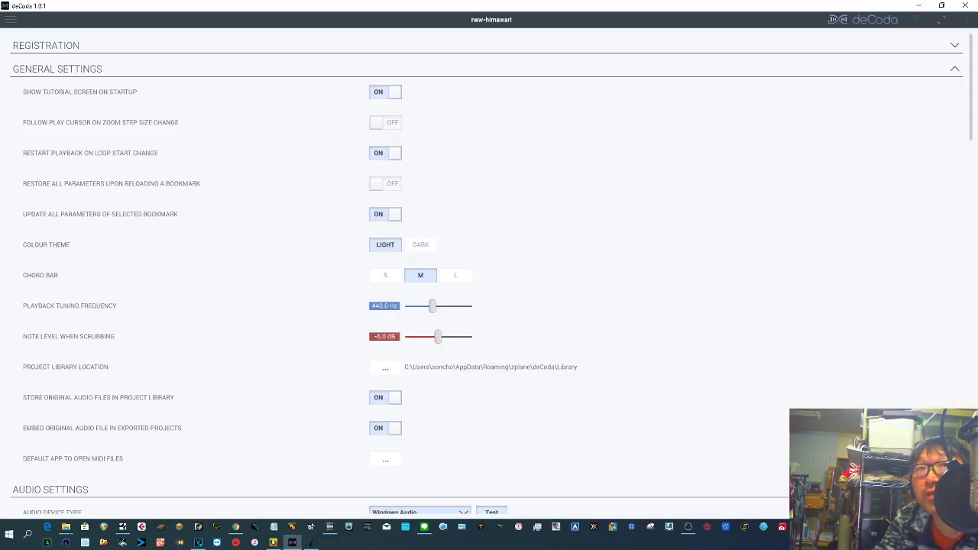
click(10, 21)
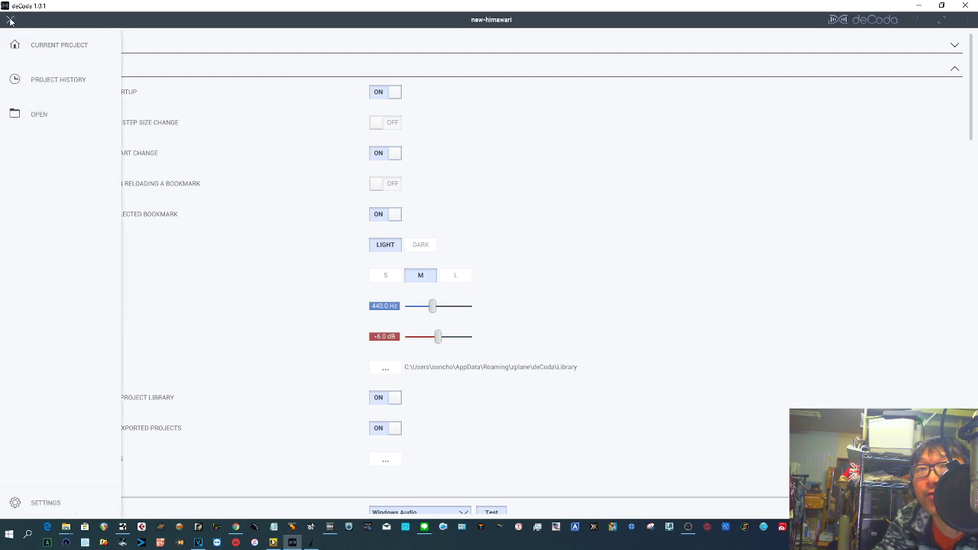
click(40, 114)
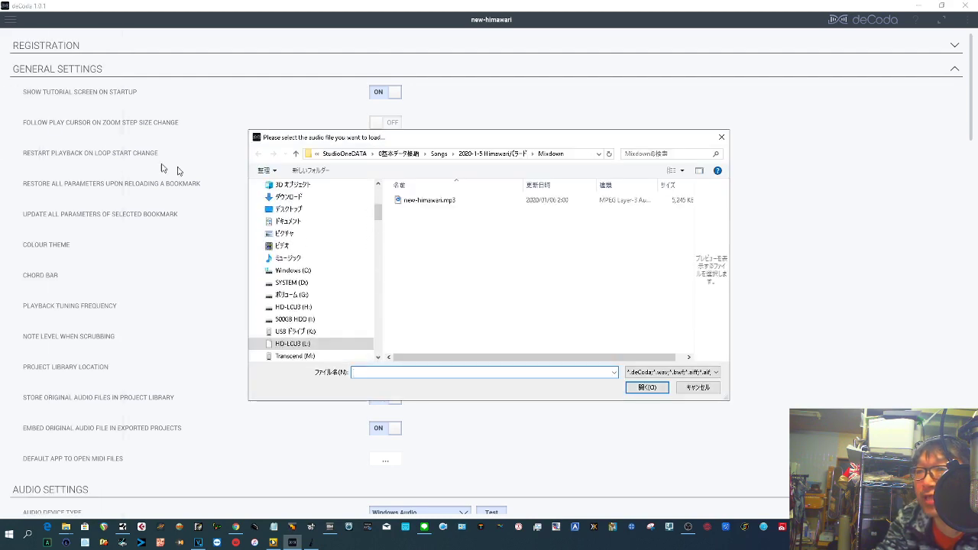
click(419, 200)
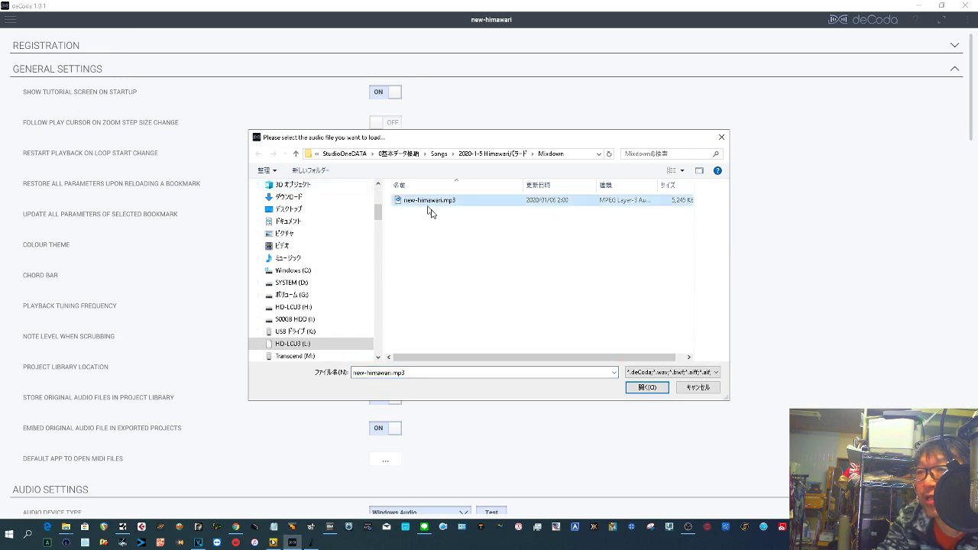
click(647, 387)
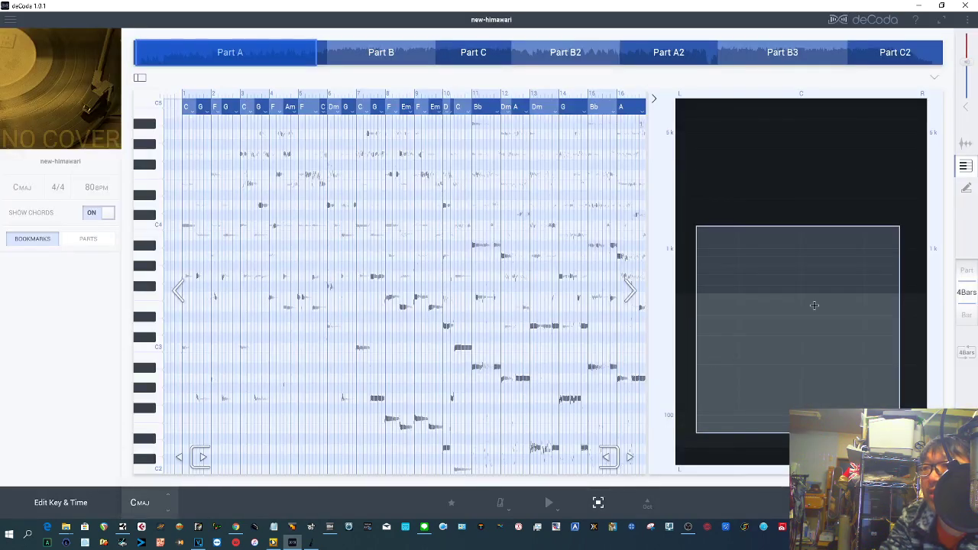
Switch the main display to the waveform view and cycle the focus filter through its inverted mode to off
click(966, 145)
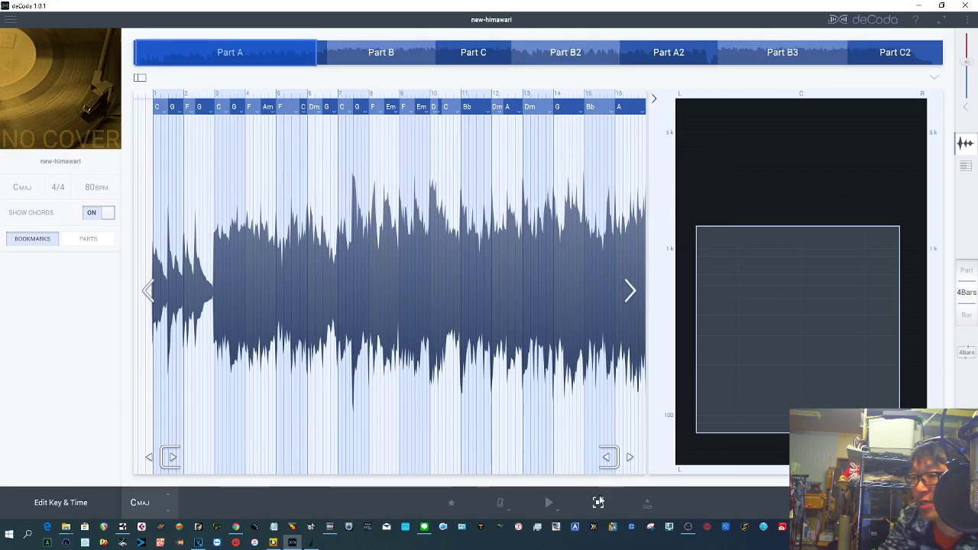
click(599, 502)
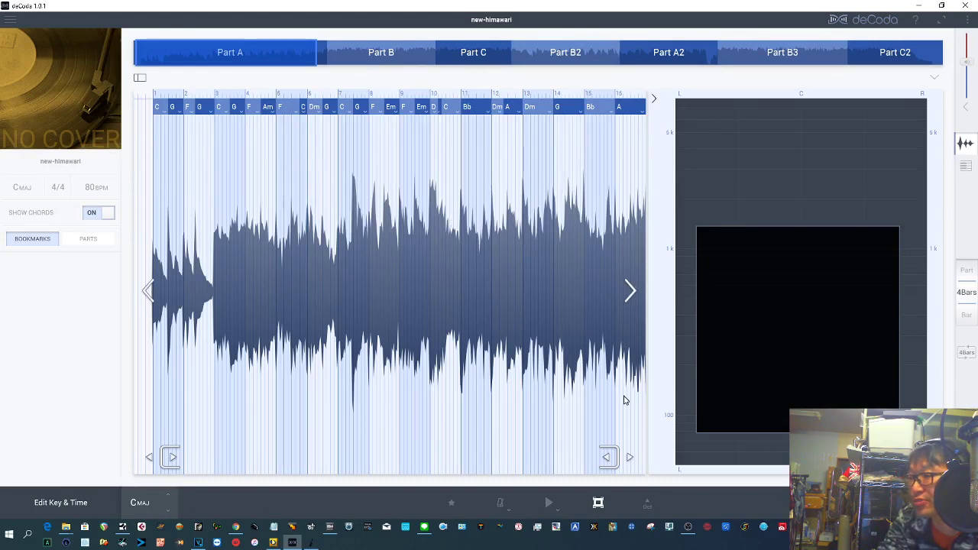
click(598, 504)
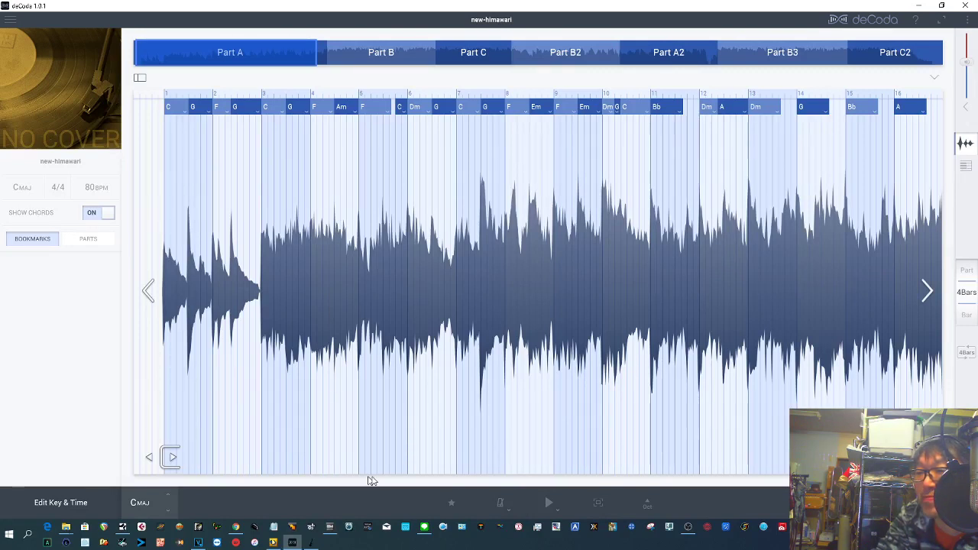
Play the song from the beginning, jump ahead to Part C and Part A2, and stop playback
click(552, 502)
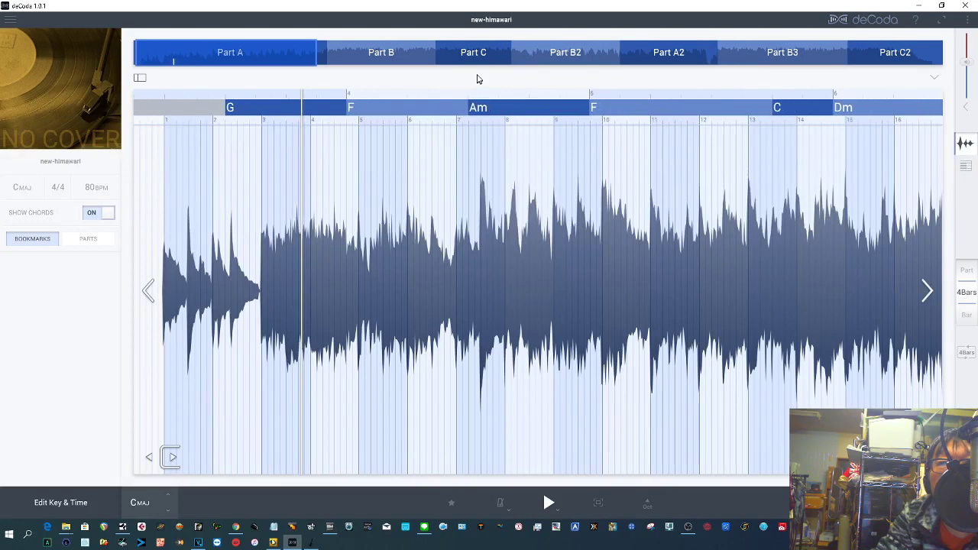
click(475, 52)
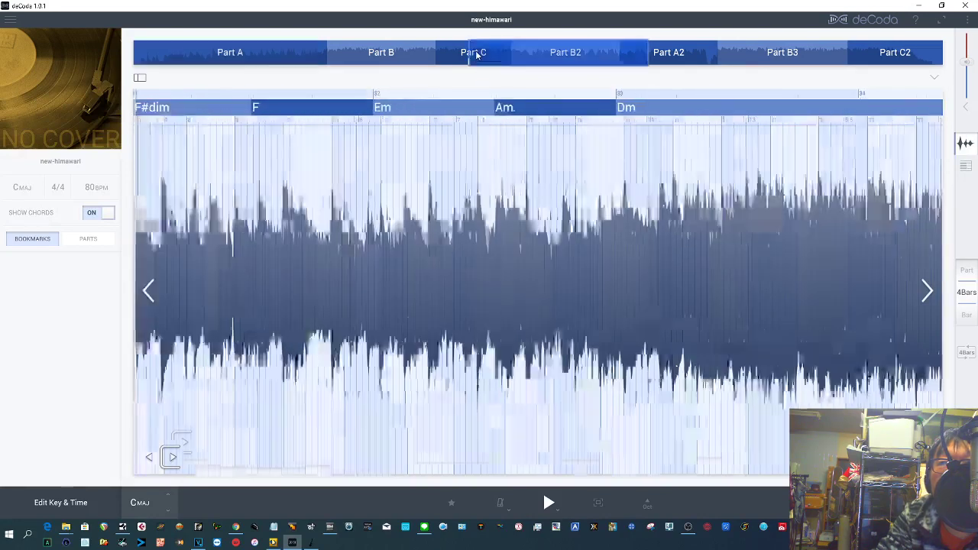
click(448, 54)
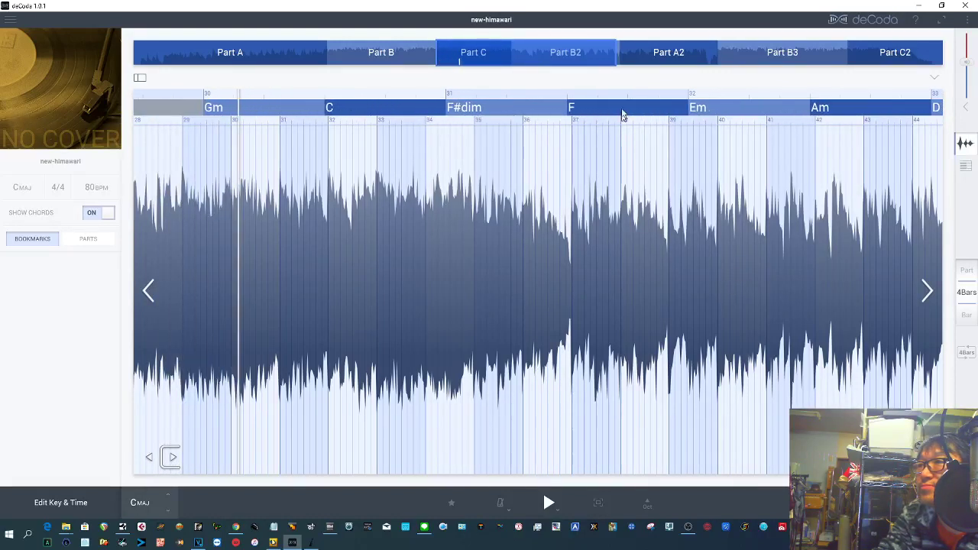
click(650, 52)
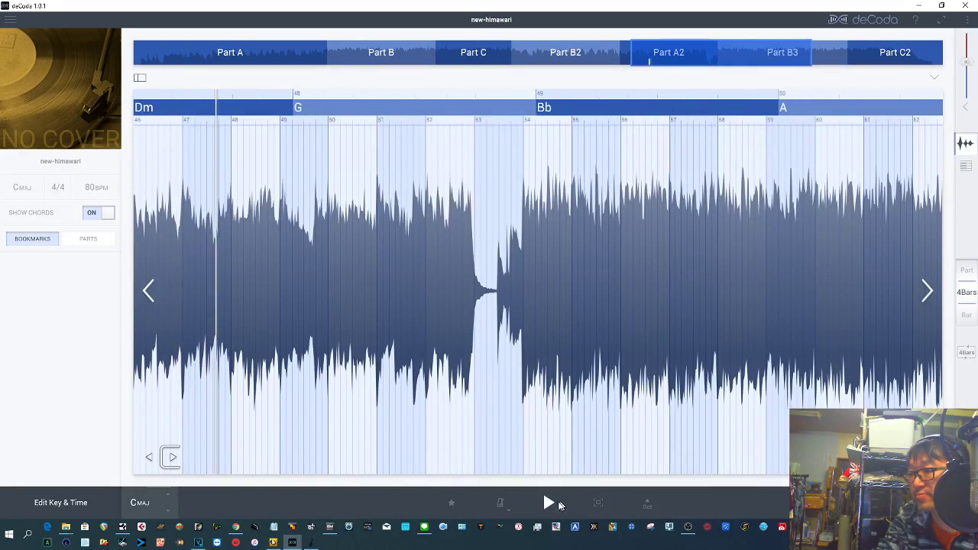
click(547, 504)
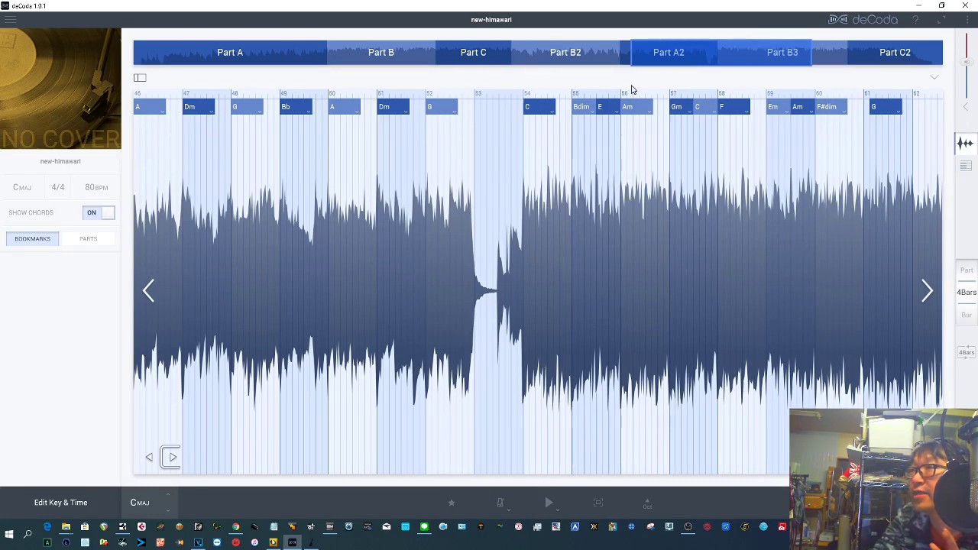
Raise the whole song's key semitone by semitone to F# major during playback, and stop playback
drag(635, 53, 134, 54)
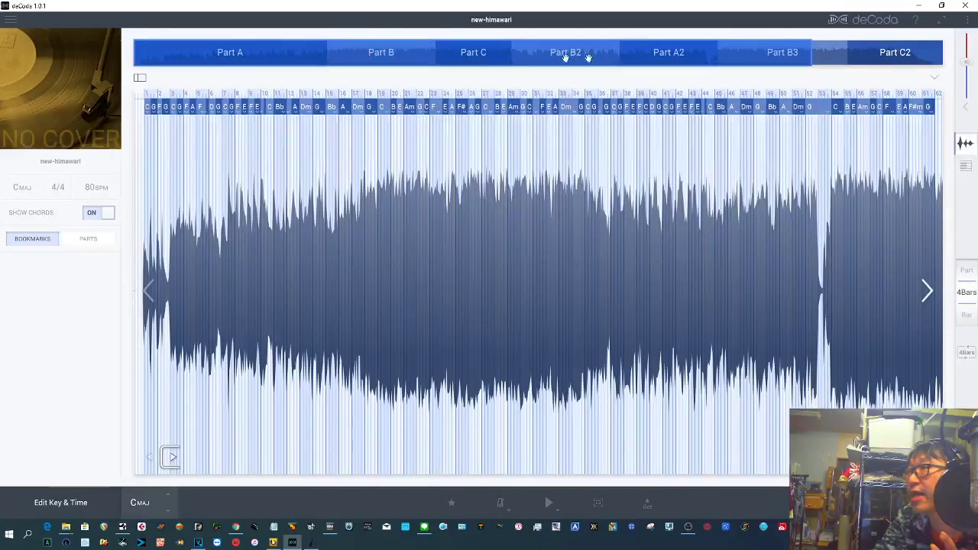
drag(821, 58, 953, 58)
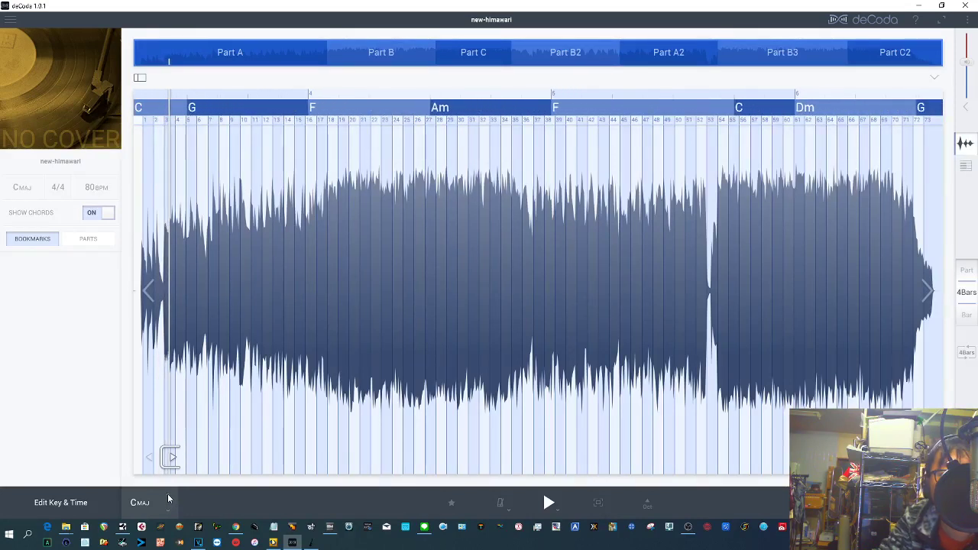
click(168, 495)
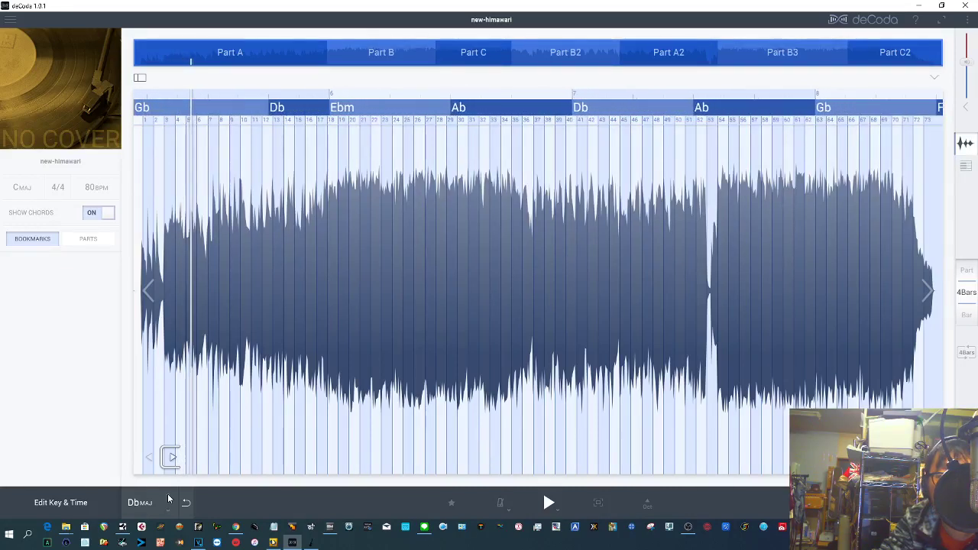
click(168, 499)
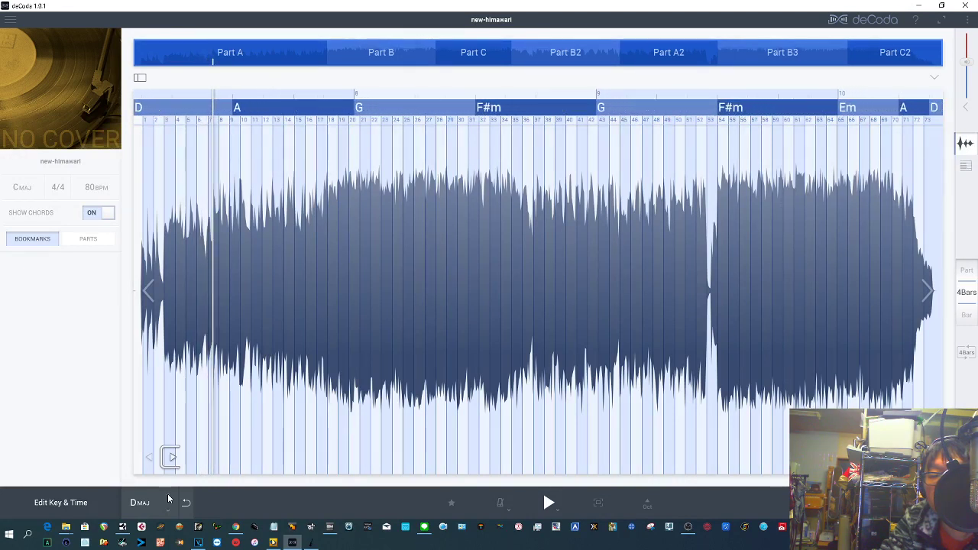
click(168, 499)
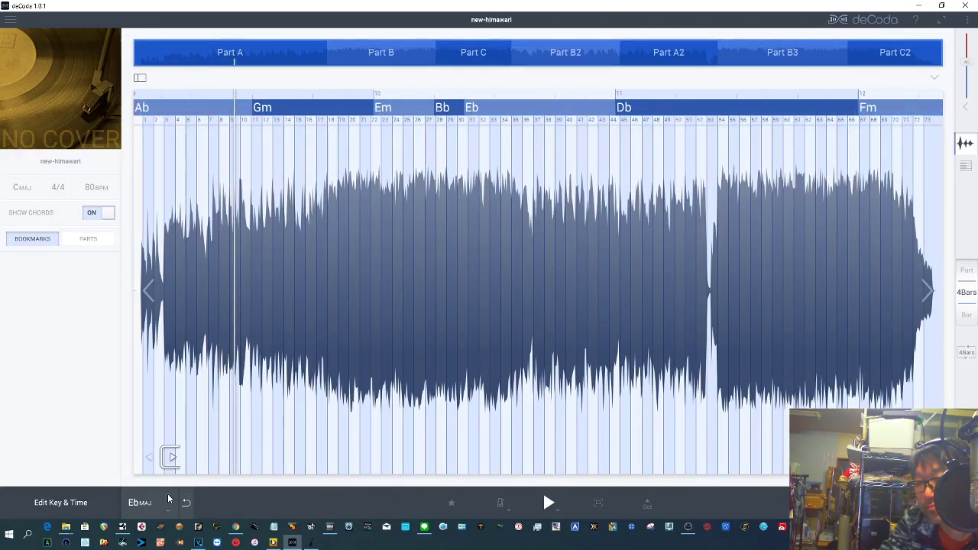
click(168, 499)
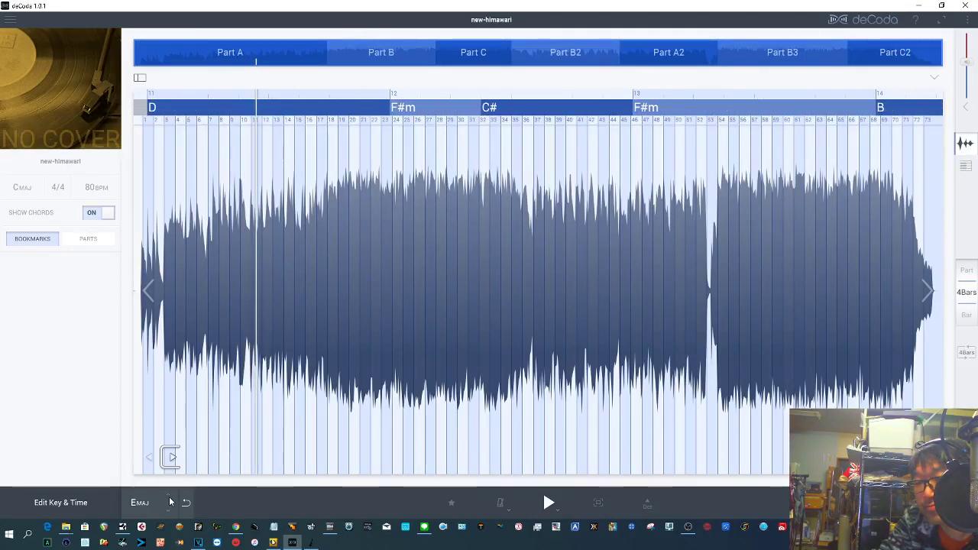
click(169, 499)
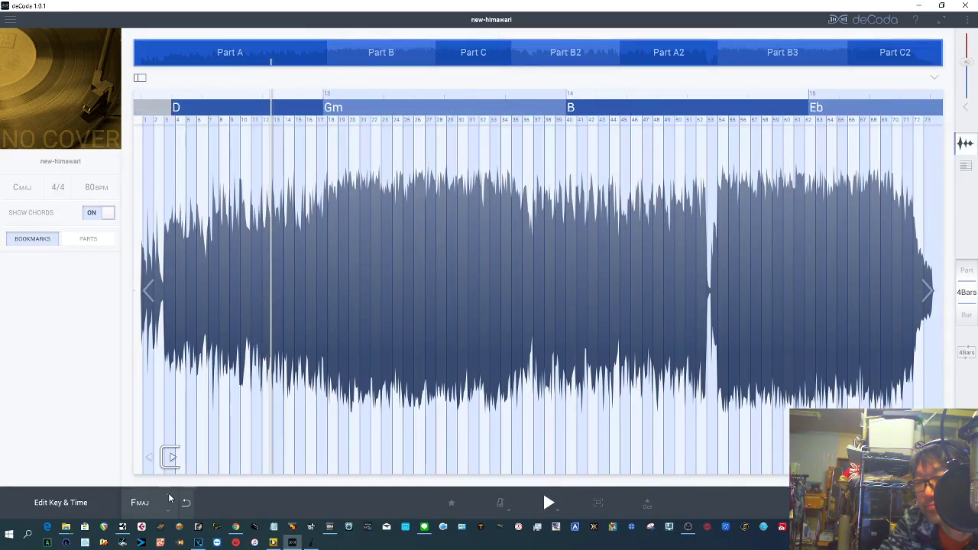
click(169, 497)
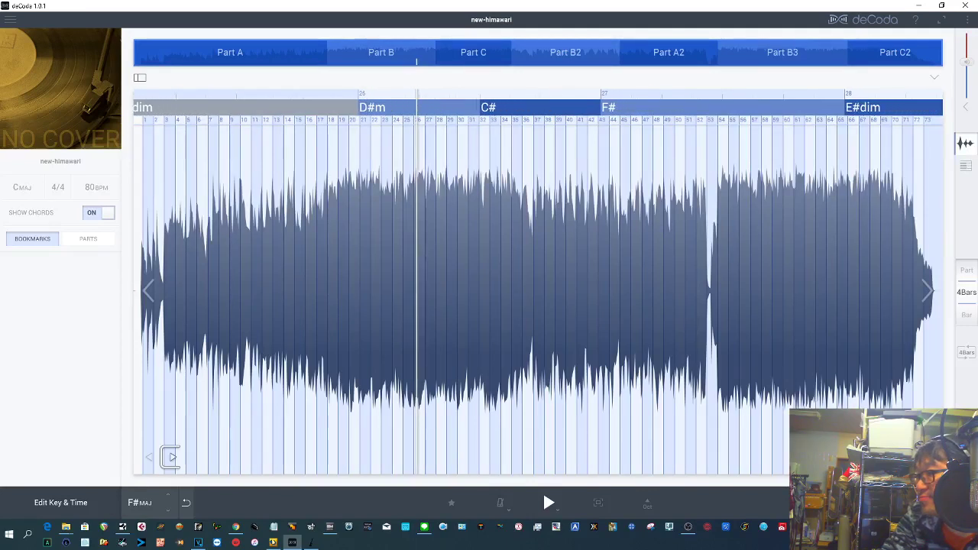
click(547, 504)
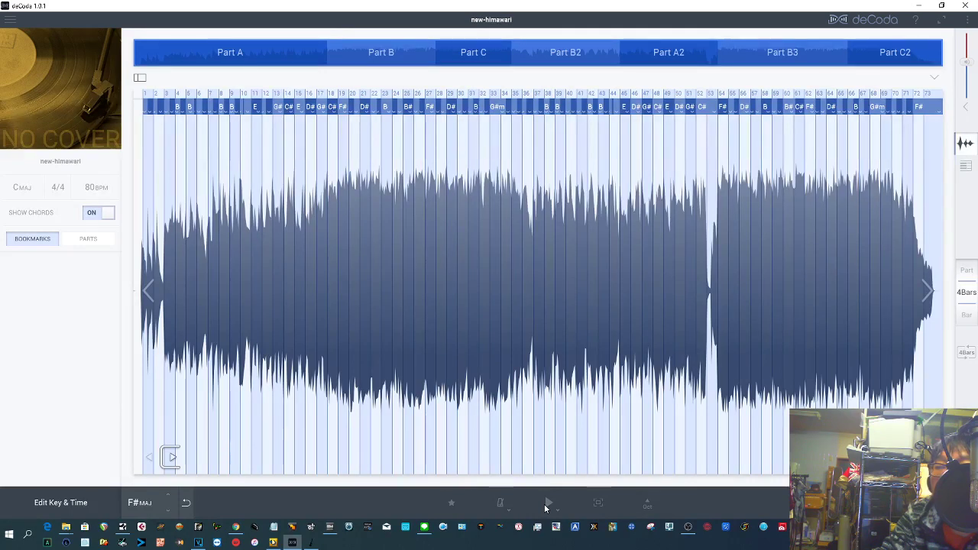
Turn on the focus filter and narrow its region to the centred low frequencies while listening to the song
click(597, 503)
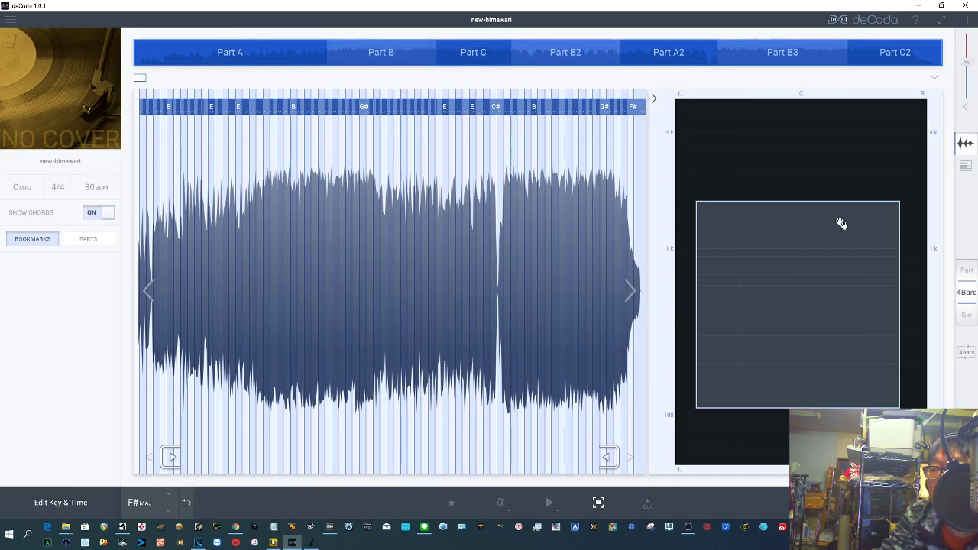
click(549, 506)
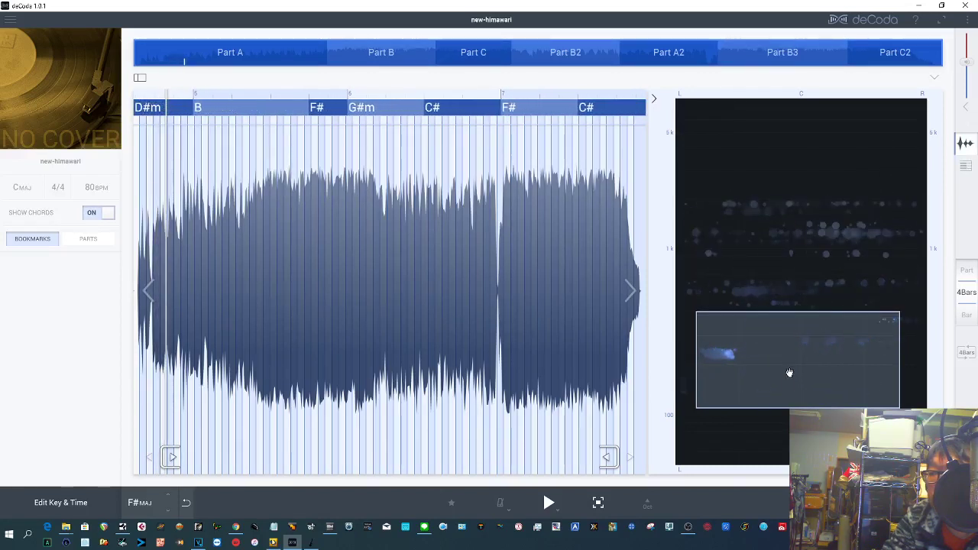
drag(795, 407, 795, 392)
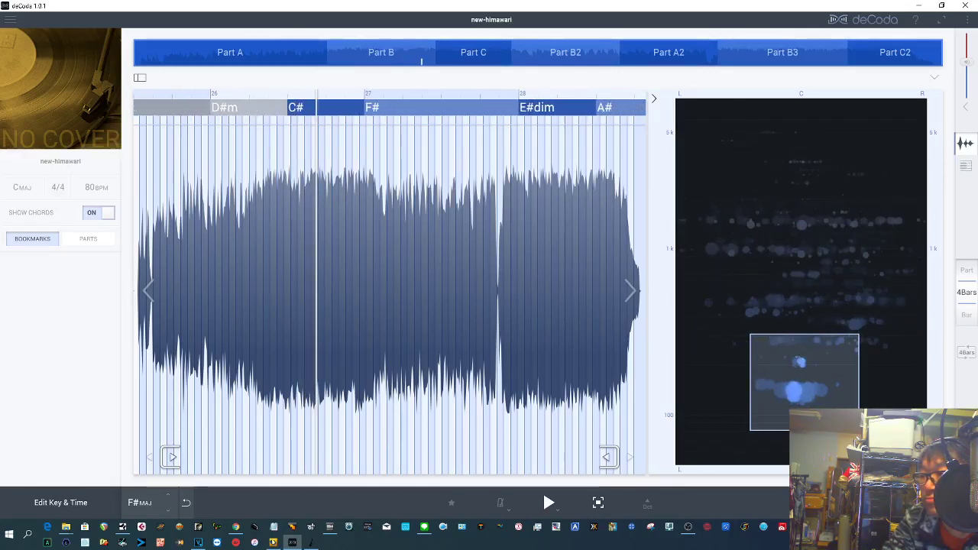
click(548, 502)
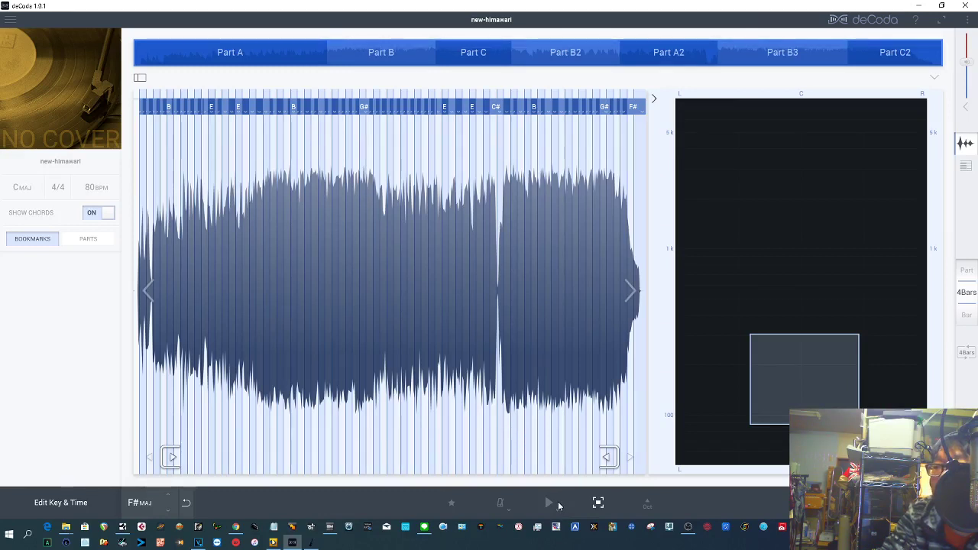
Switch to the piano-roll note view, narrow the range to Part A, and play it with the focus filter
click(965, 168)
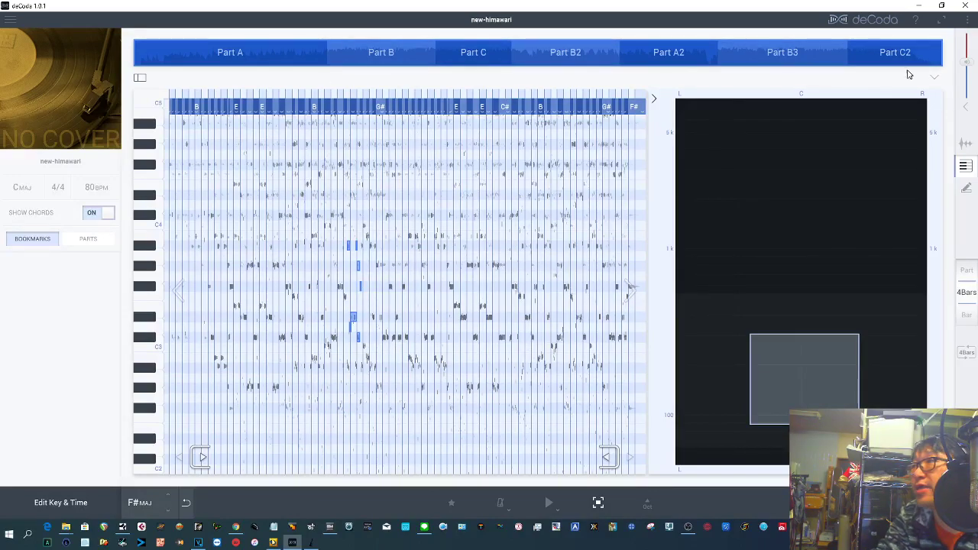
drag(936, 51, 325, 50)
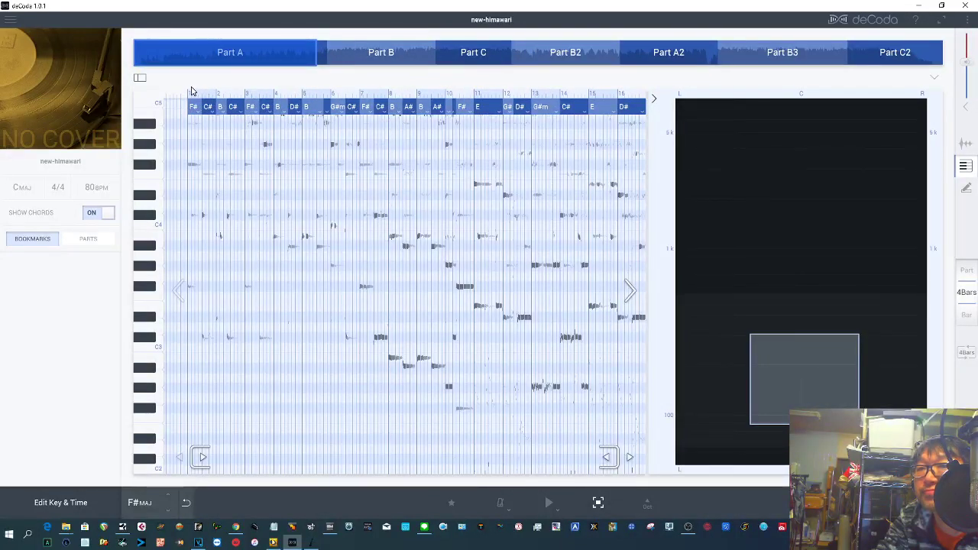
key(space)
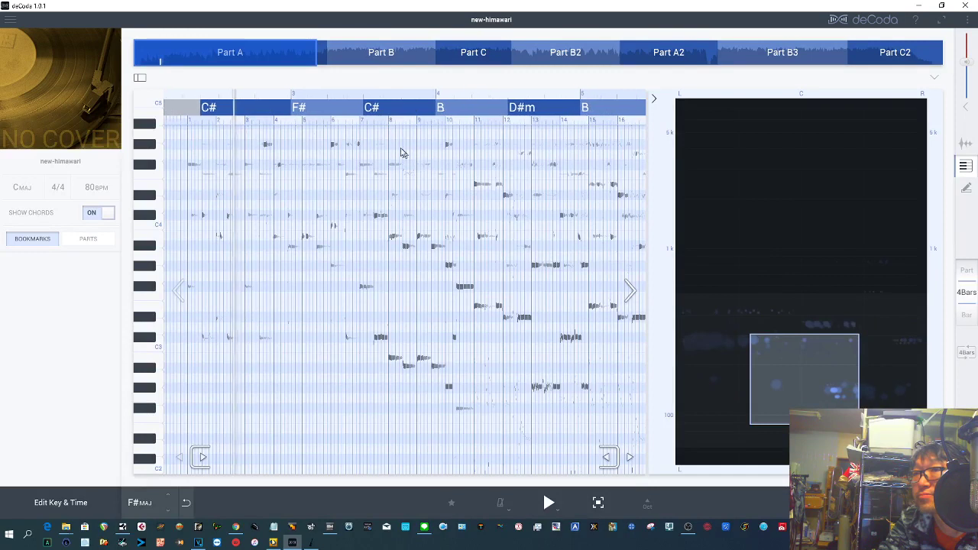
click(233, 52)
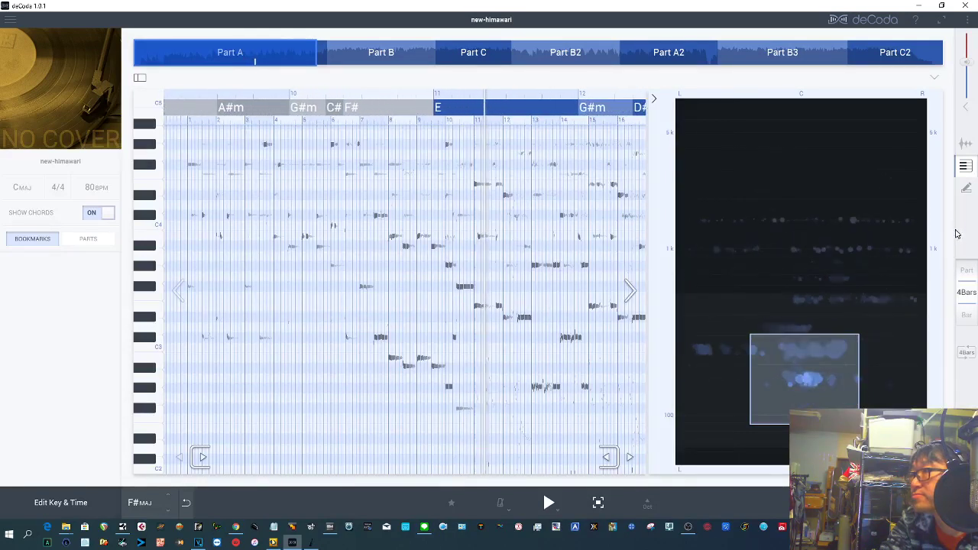
Turn on note editing, stop playback, and draw notes over the descending detected notes between bars 10 and 15 on the 1/8 grid
click(965, 190)
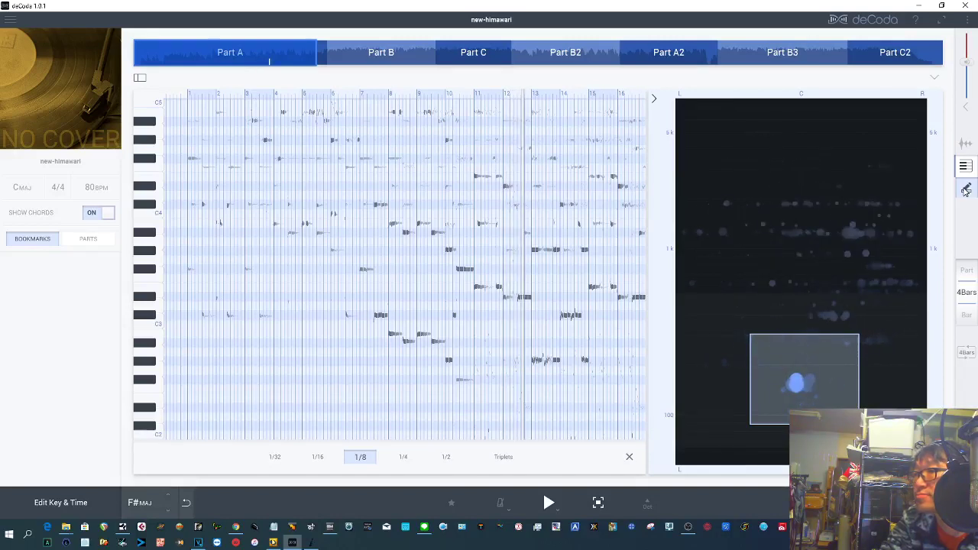
key(space)
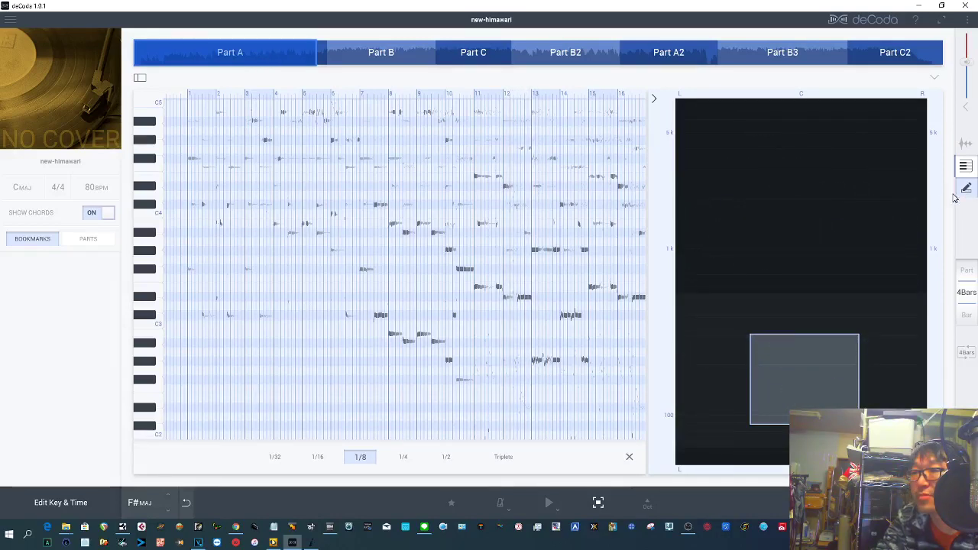
click(459, 266)
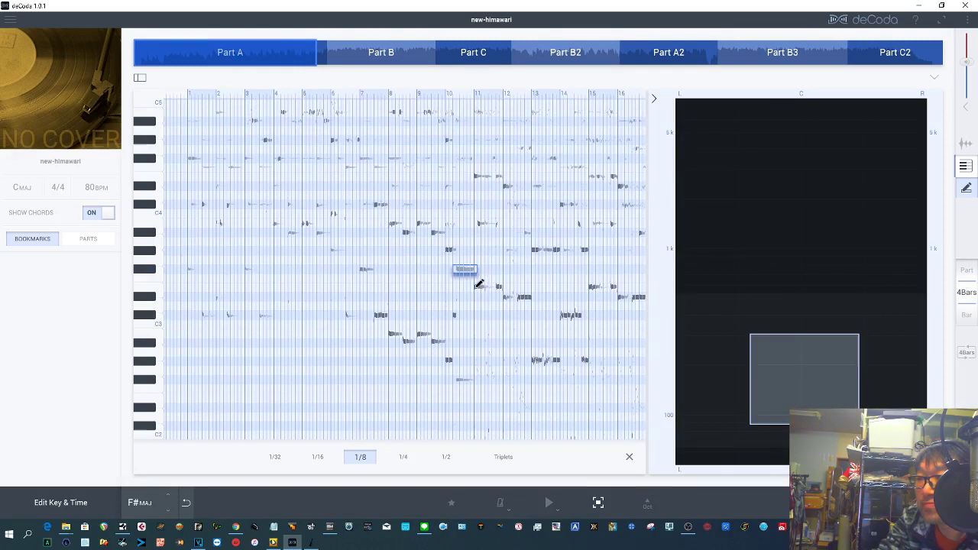
drag(486, 284, 498, 285)
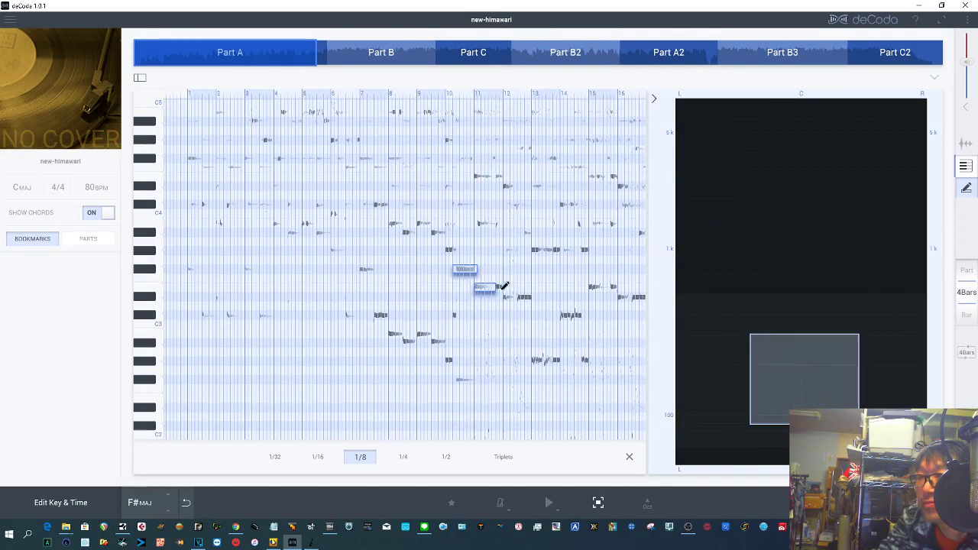
drag(507, 282, 509, 285)
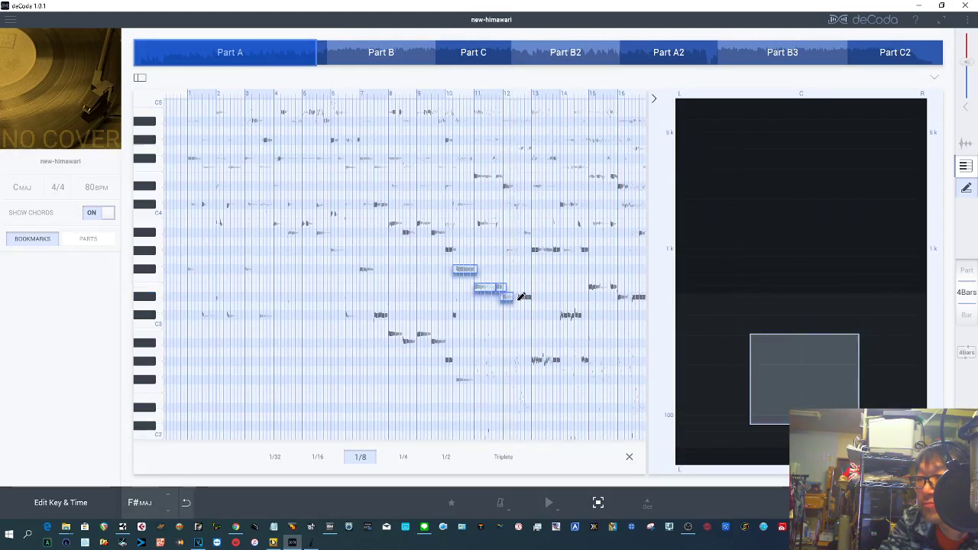
drag(534, 298, 538, 302)
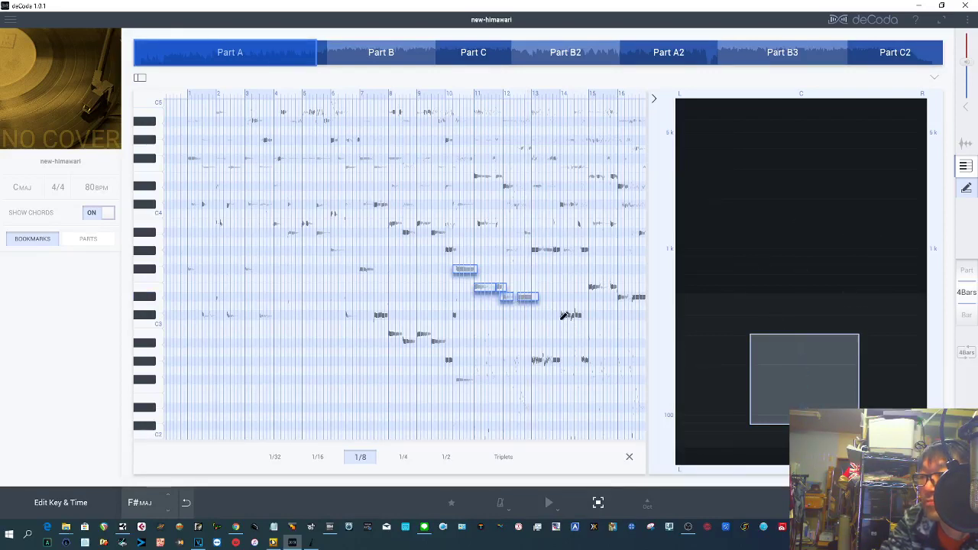
drag(563, 314, 588, 315)
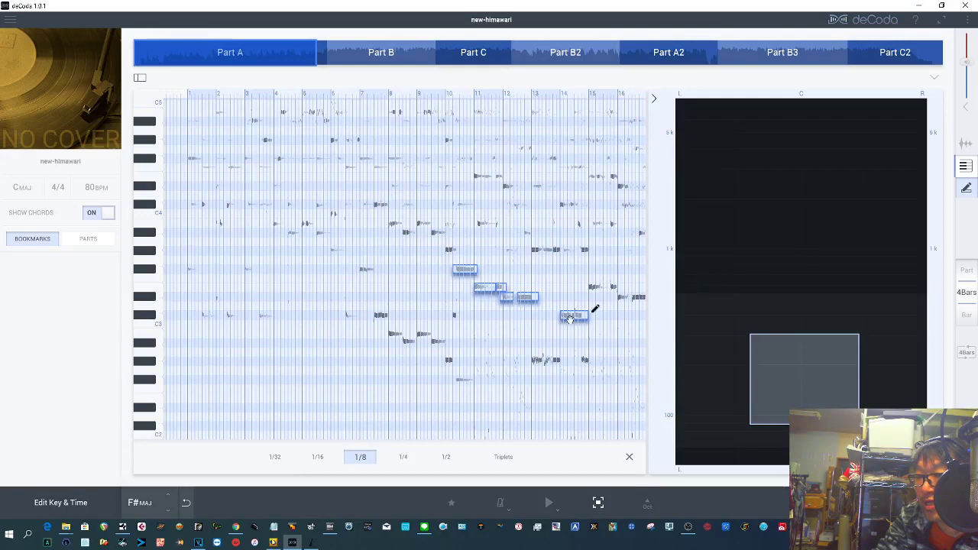
Return to the waveform view, set the Part A range to start at bar 1, and play it
click(967, 142)
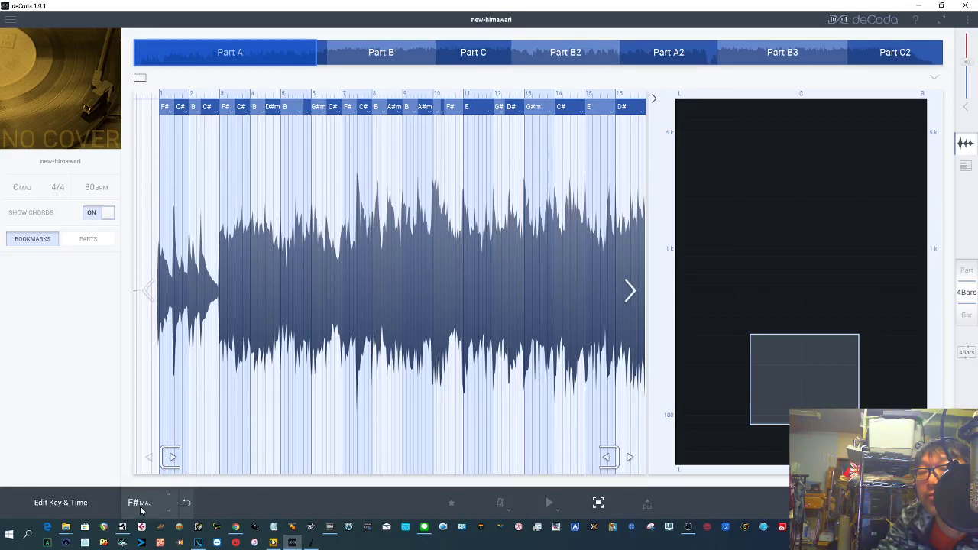
click(170, 461)
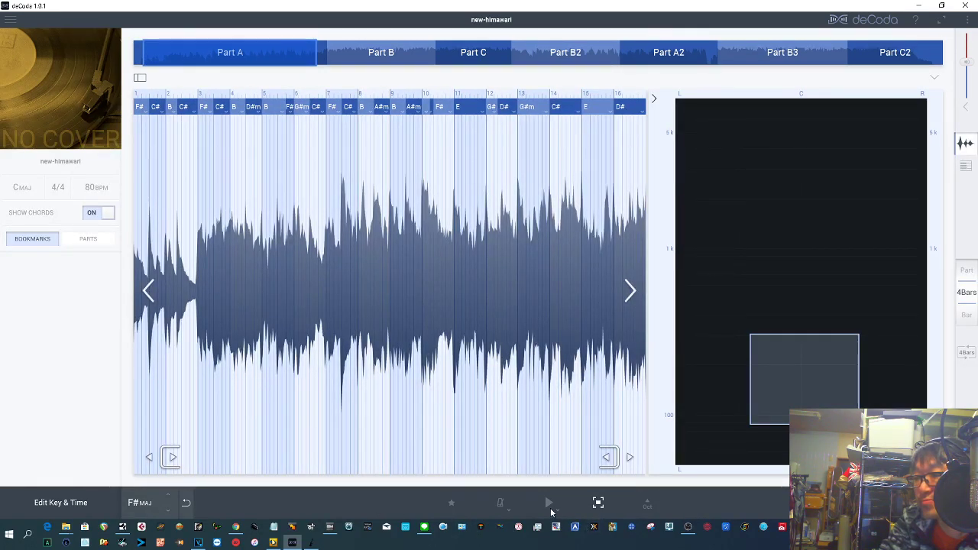
click(550, 505)
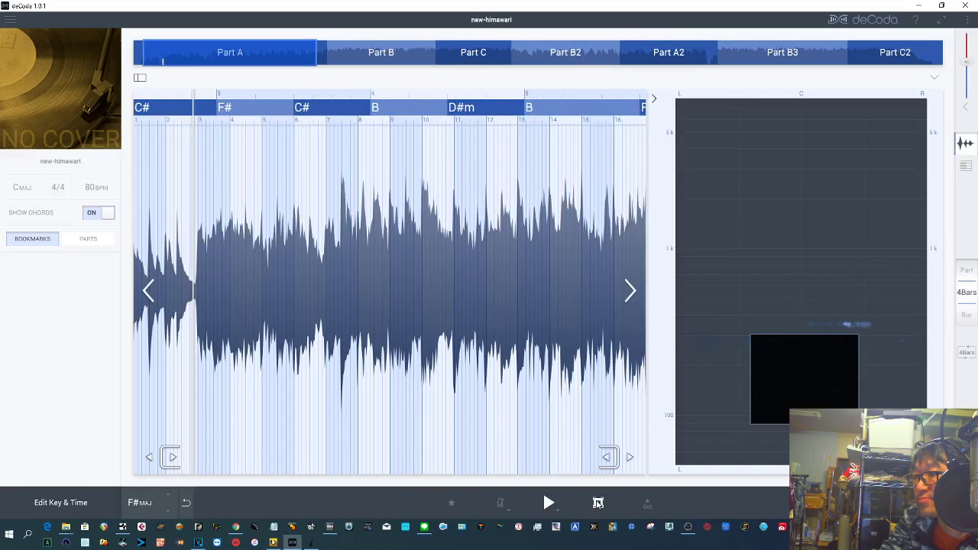
Turn off the focus filter and reset the song's key to C major during playback
click(598, 503)
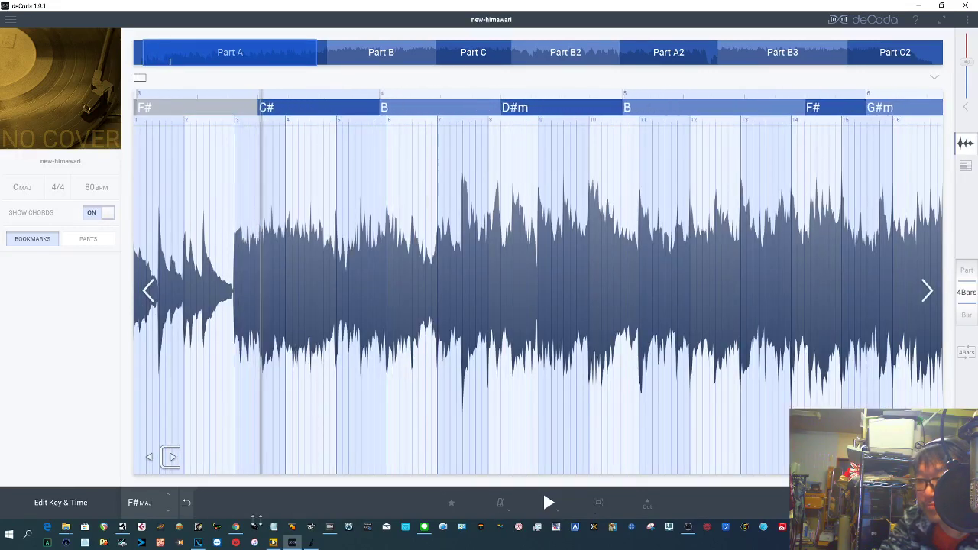
click(186, 502)
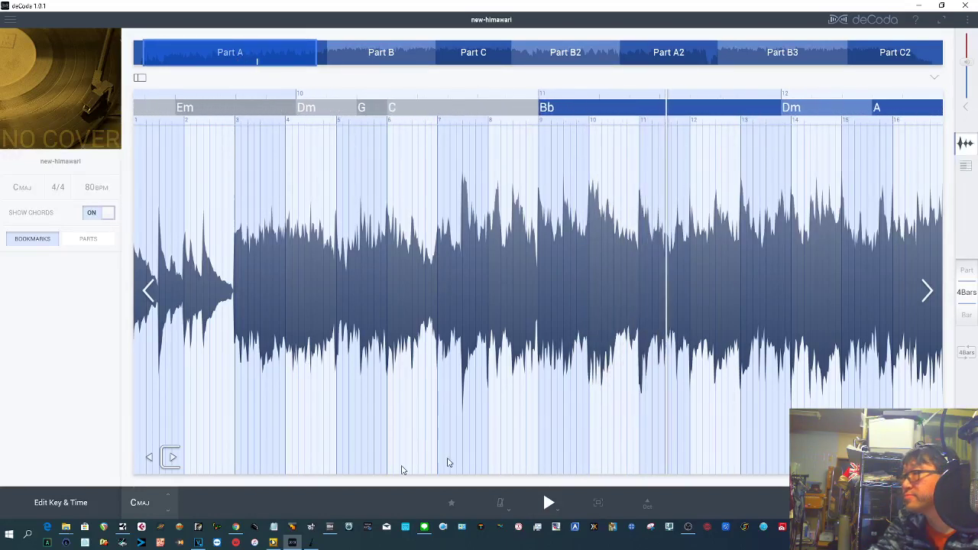
Set the range selection to whole parts, play Part B, Part C and Part C2 in turn, and stop playback
click(972, 276)
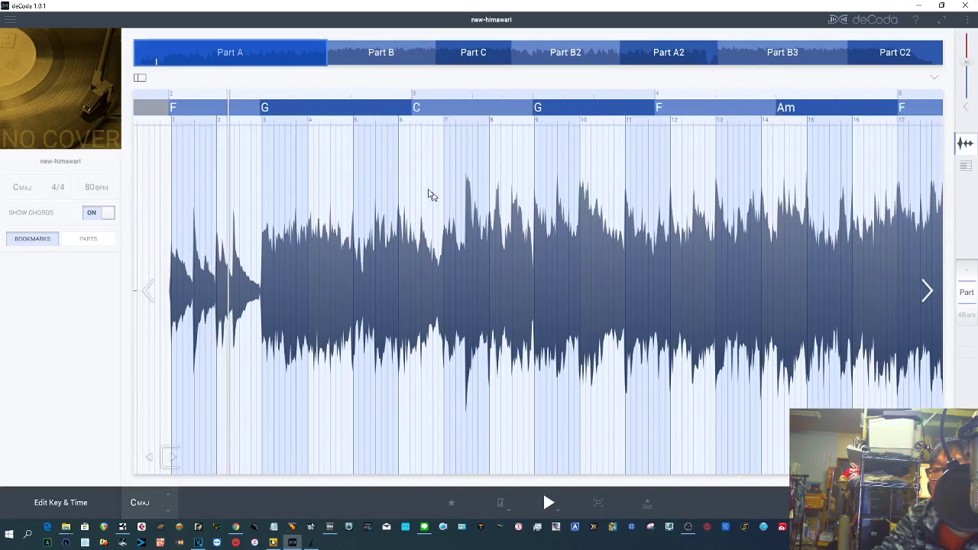
click(392, 52)
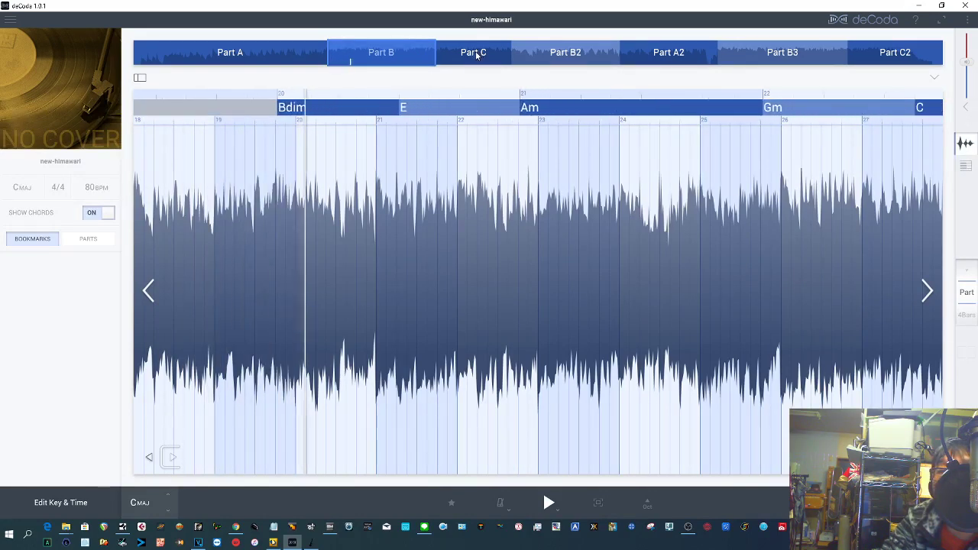
click(476, 53)
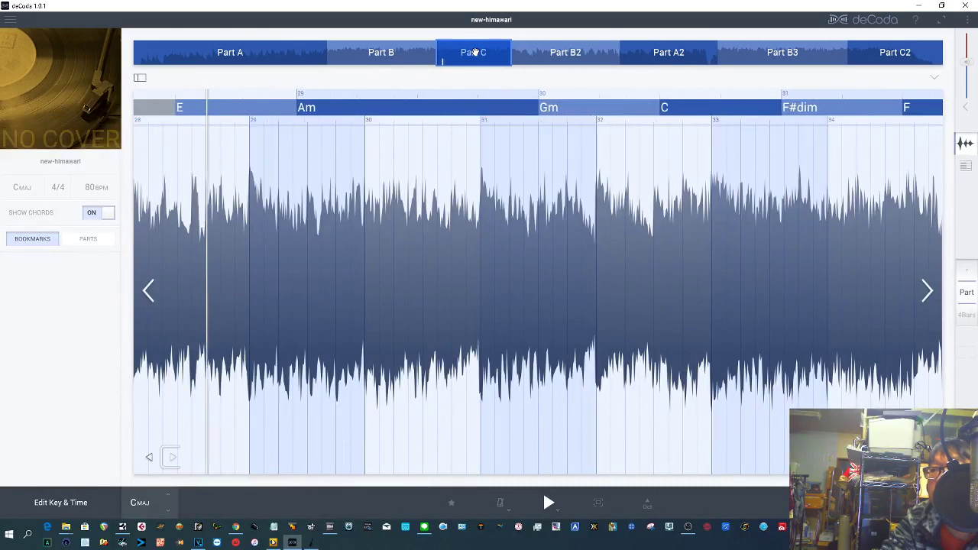
click(869, 49)
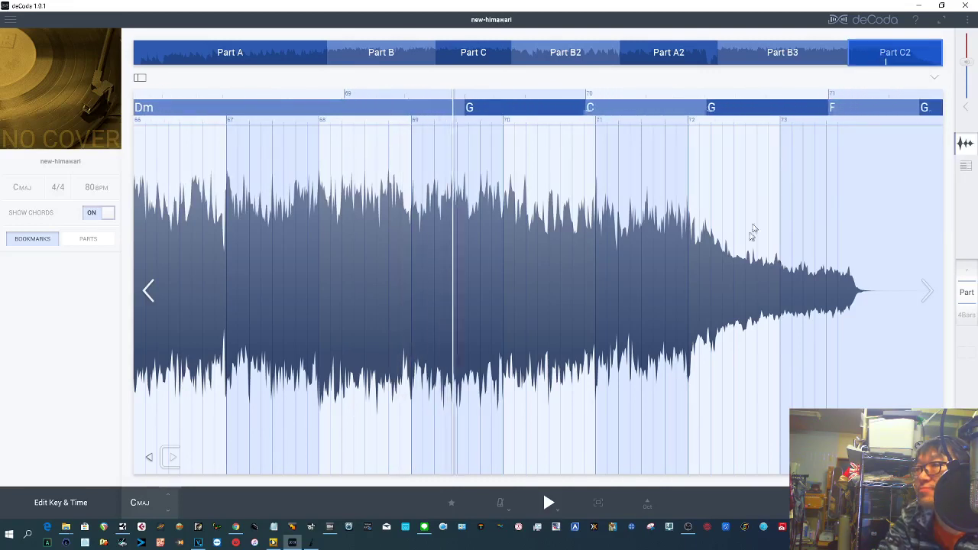
key(space)
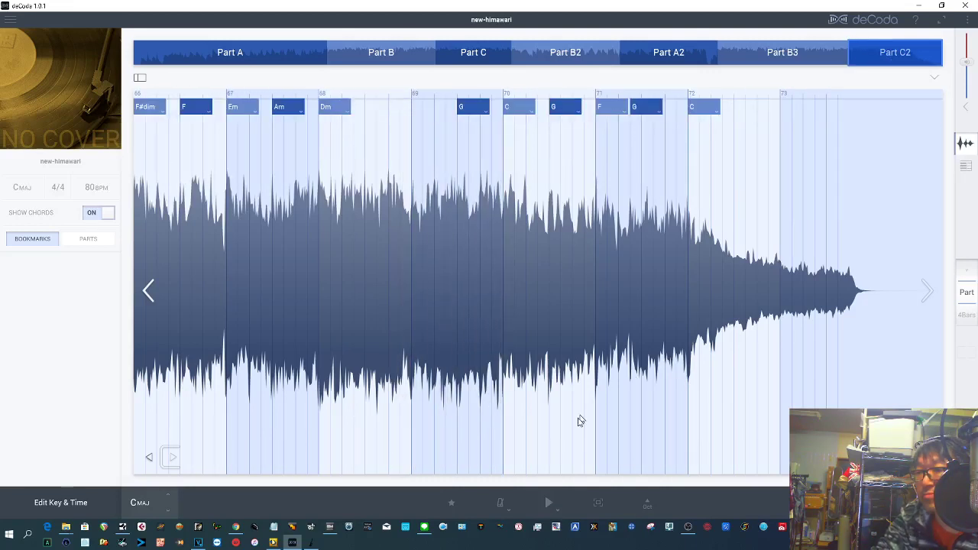
Turn the focus filter back on with its region shifted to lower frequencies, and play Part A from its start
click(598, 503)
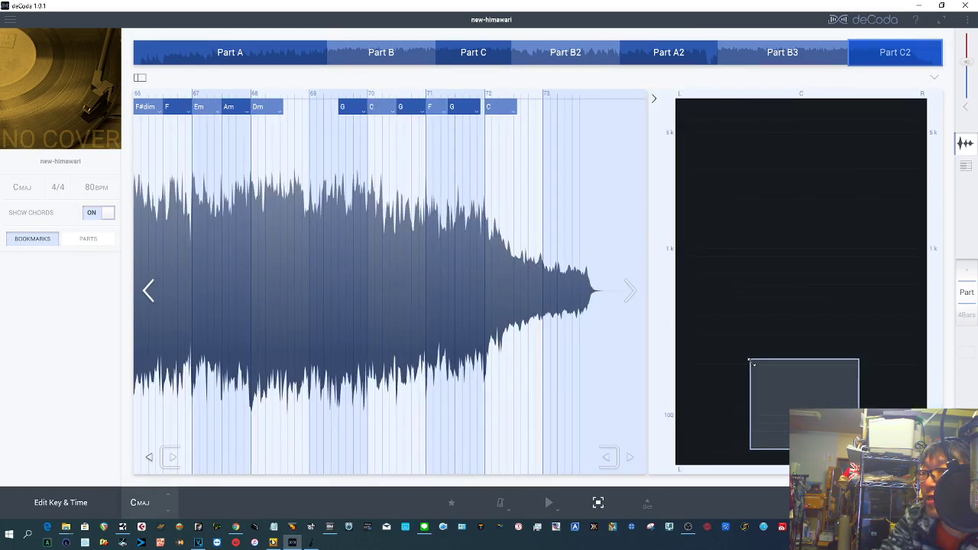
click(224, 61)
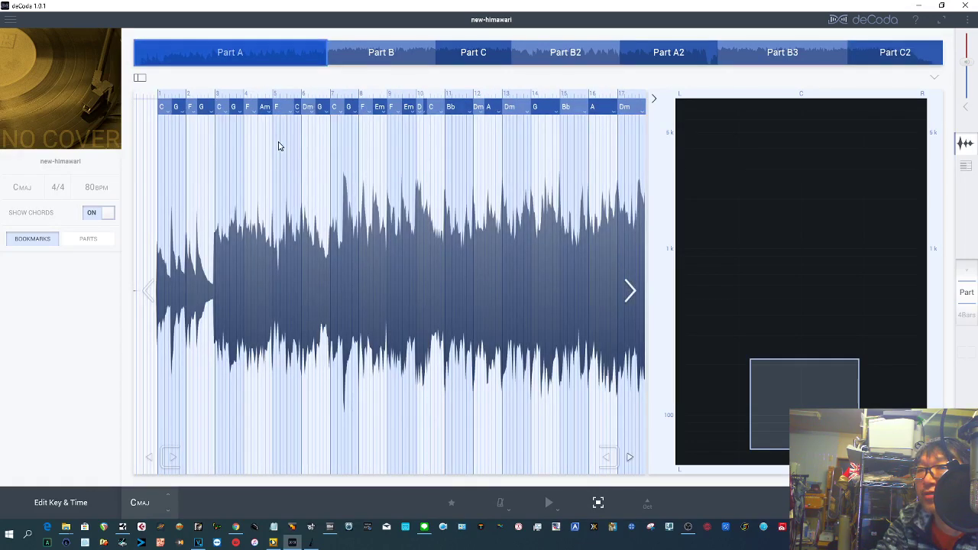
key(space)
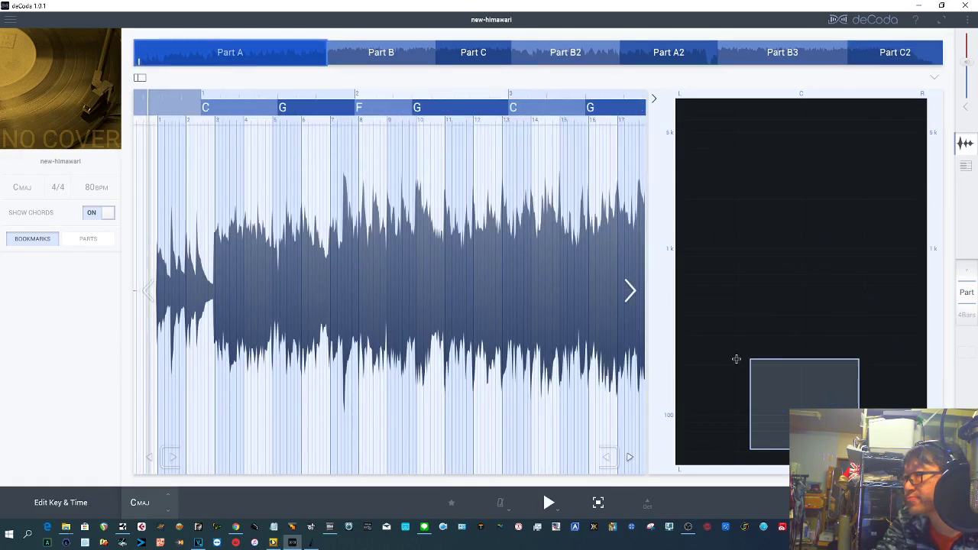
Extend the focus region up past 1 kHz and across nearly the full stereo width while listening, and restart Part A
drag(800, 359, 800, 216)
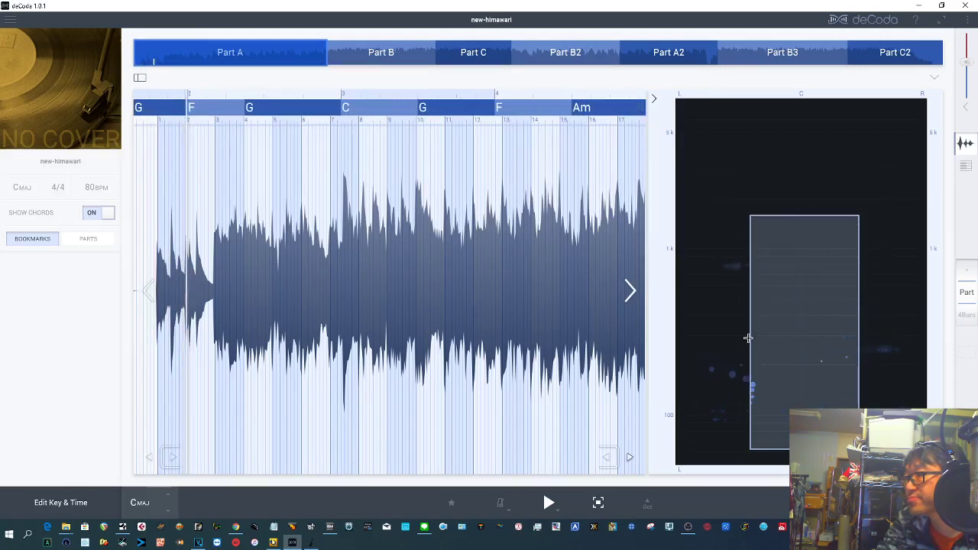
drag(750, 338, 688, 339)
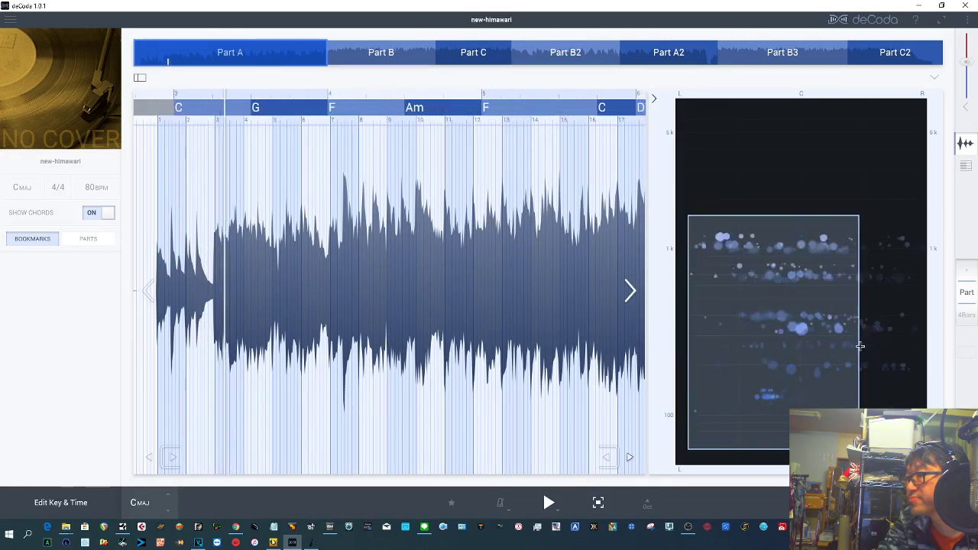
drag(860, 346, 913, 345)
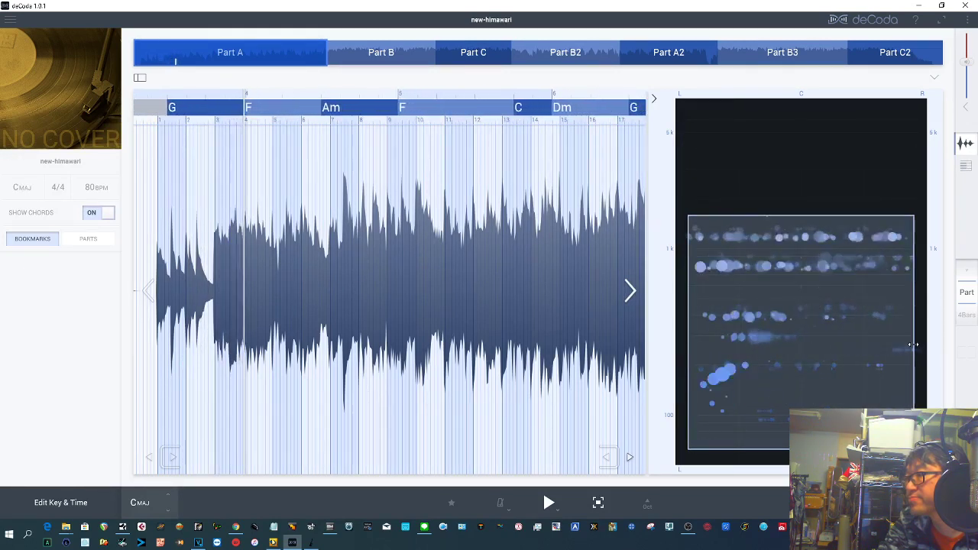
mouse_move(807, 217)
mouse_down()
mouse_move(804, 149)
mouse_move(806, 205)
mouse_up()
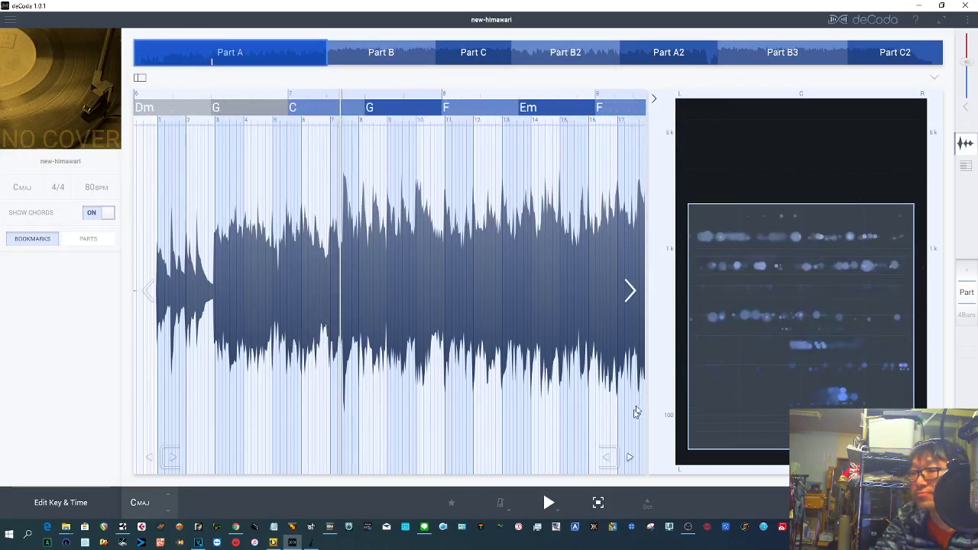
click(548, 502)
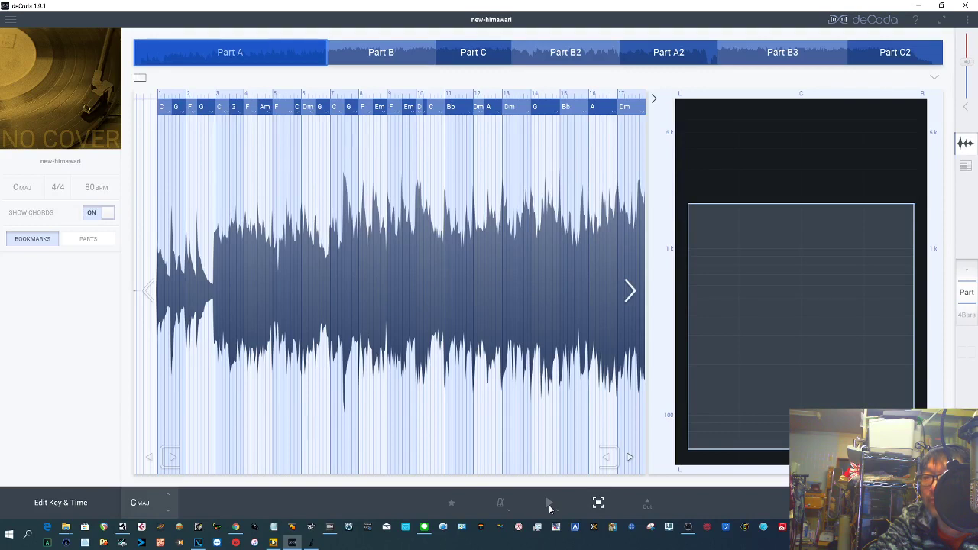
click(548, 504)
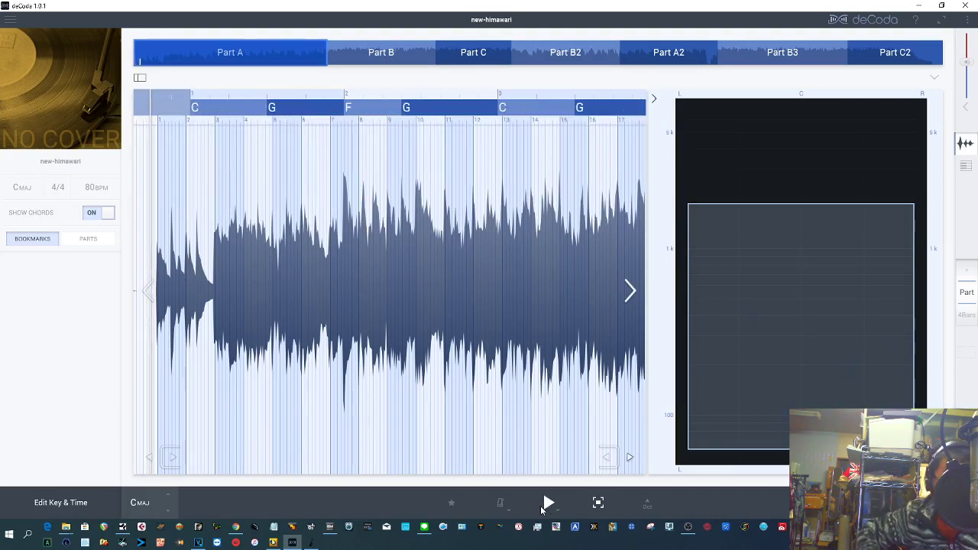